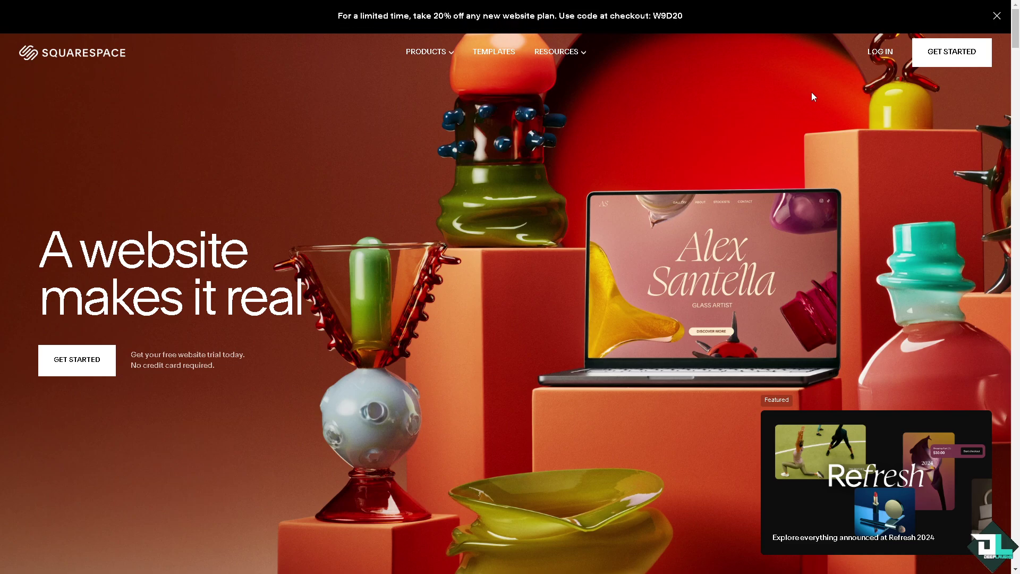
Go to the Squarespace login page and view the extra account sign-up options.
left_click(879, 54)
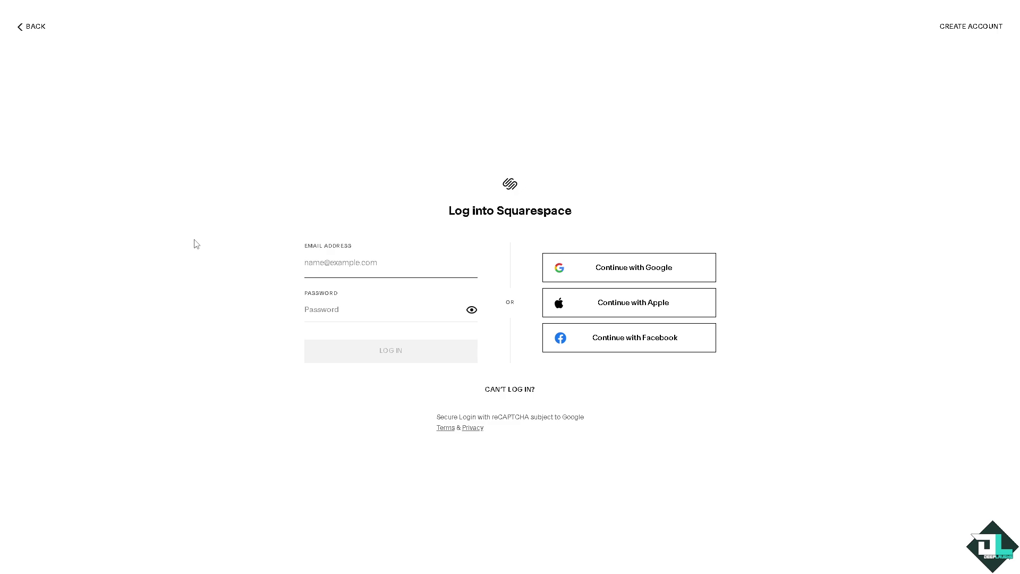
left_click(978, 28)
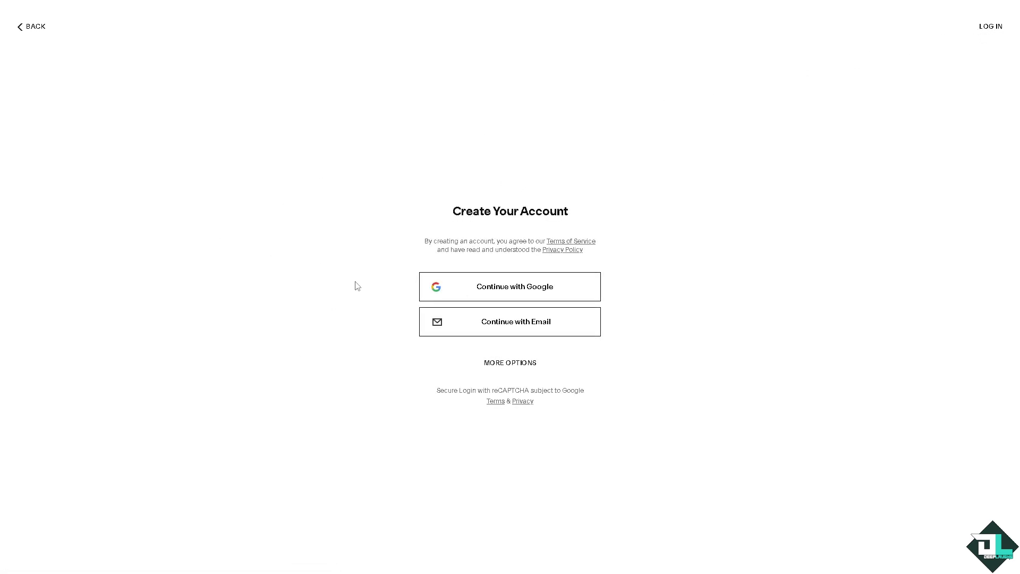
left_click(483, 363)
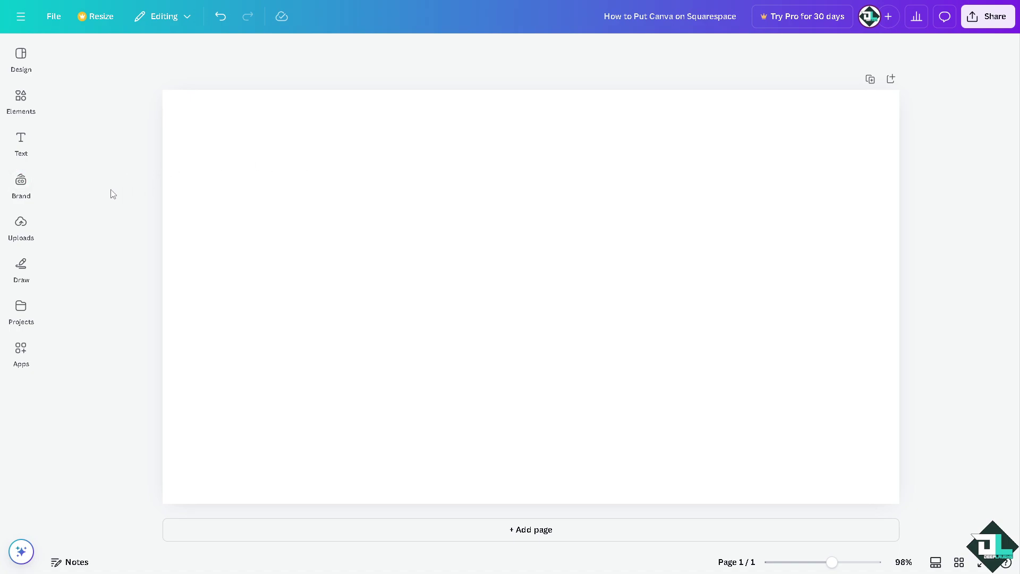
Add the uploaded Squarespace thumbnail and stretch it to fill the whole page.
left_click(21, 223)
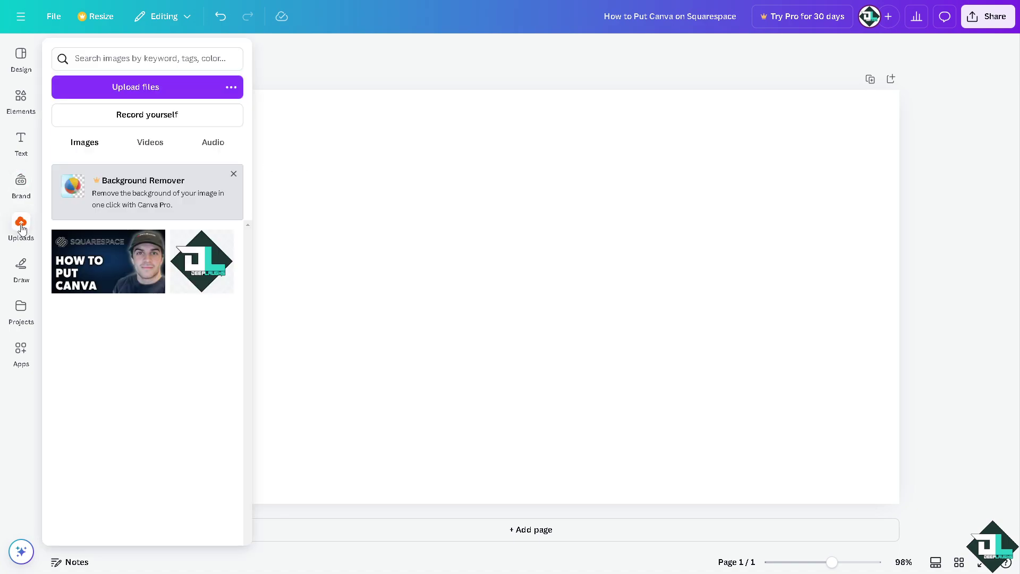
left_click(91, 239)
left_click_drag(348, 140, 262, 90)
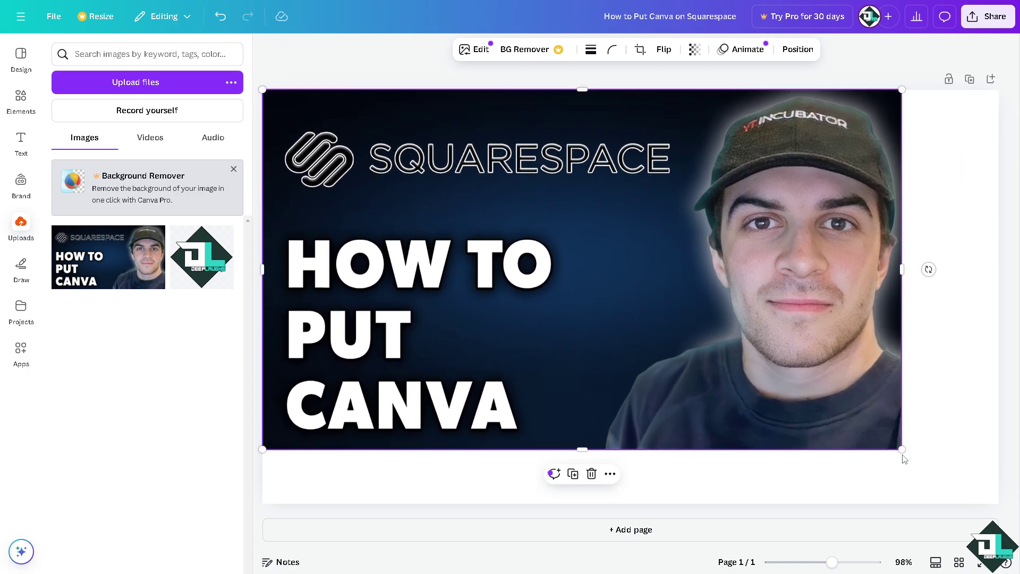
left_click_drag(903, 450, 999, 504)
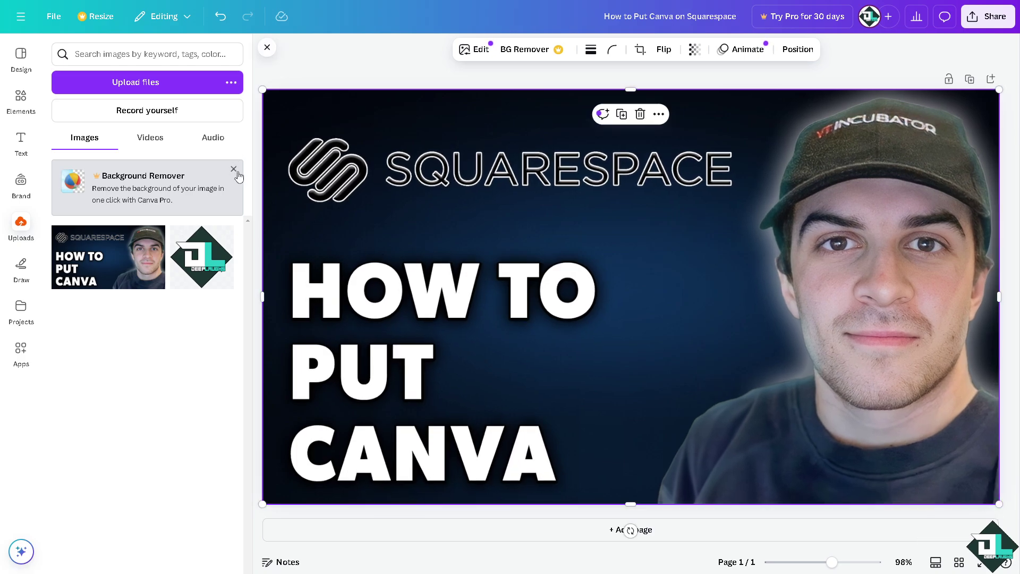
Add the DeepLaughs logo, shrink it, and place it right of the HOW TO text.
left_click(203, 272)
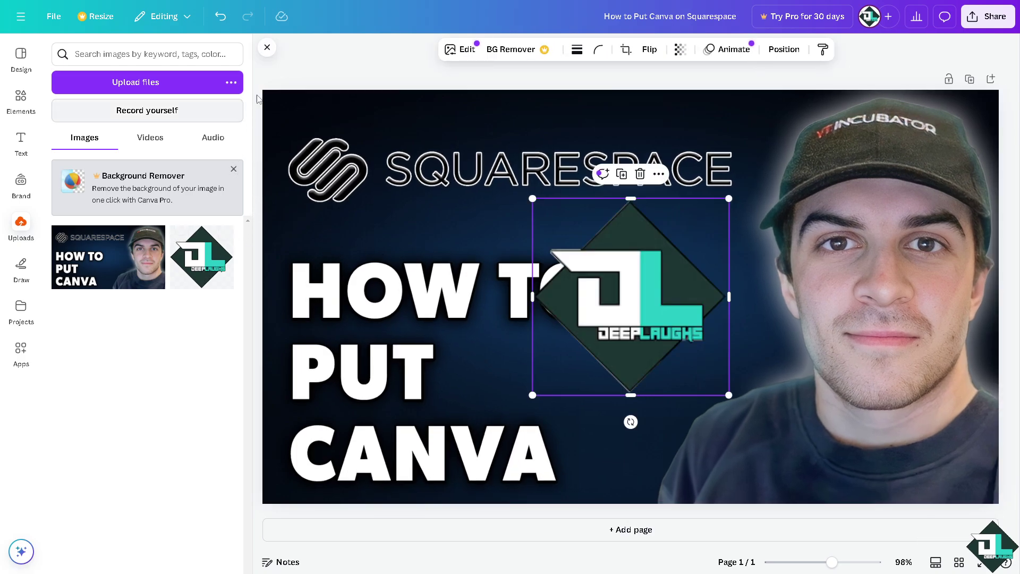
left_click(267, 47)
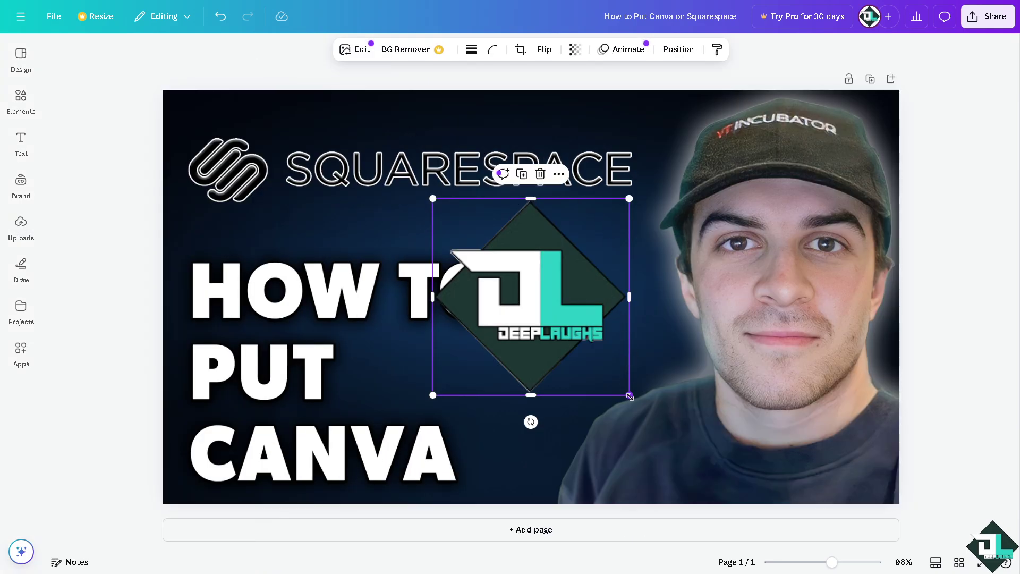
left_click_drag(628, 387, 574, 341)
left_click_drag(514, 281, 586, 331)
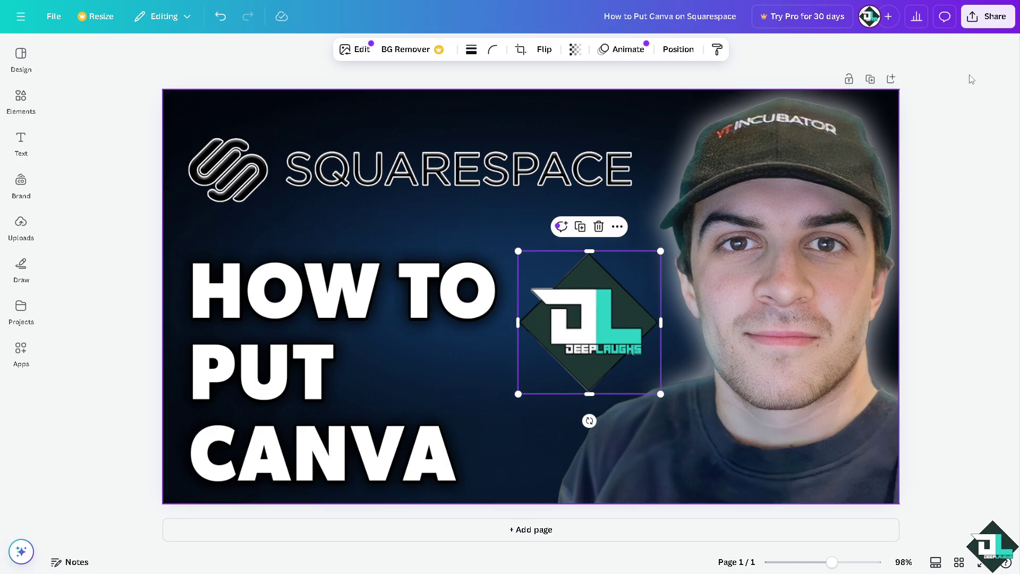
Generate a Canva embed for the design and copy its HTML embed code.
left_click(980, 27)
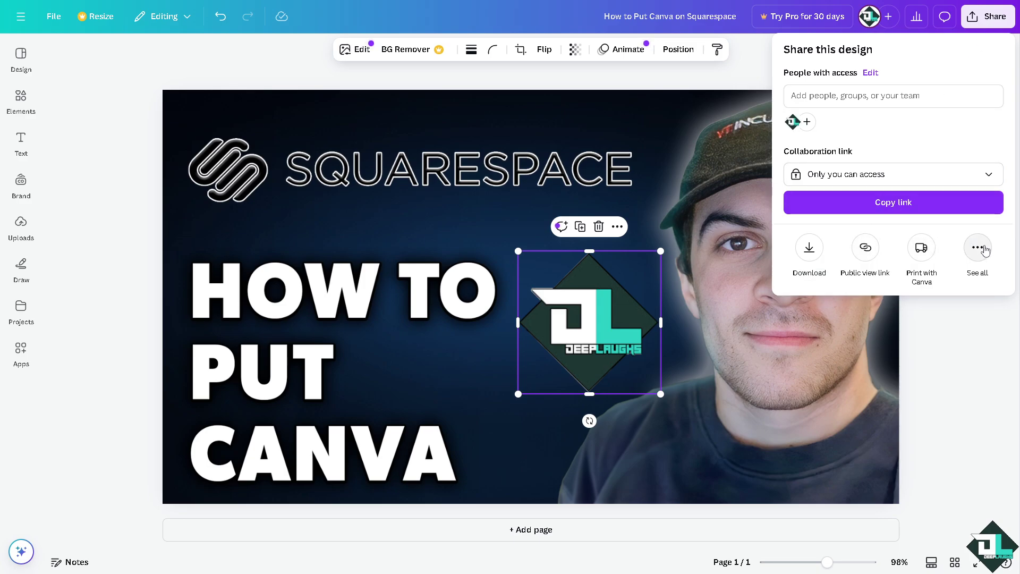
left_click(977, 247)
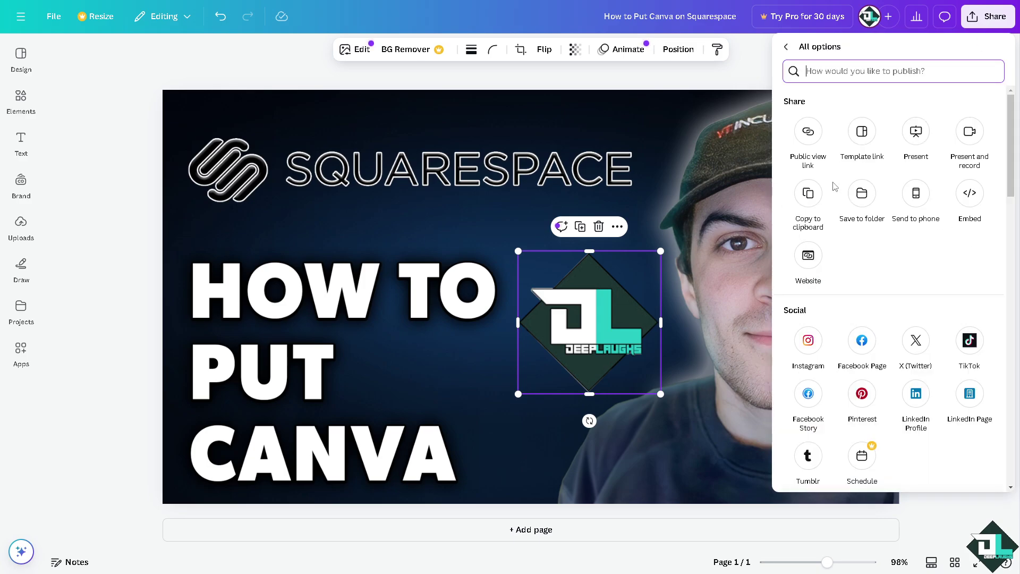
left_click(970, 195)
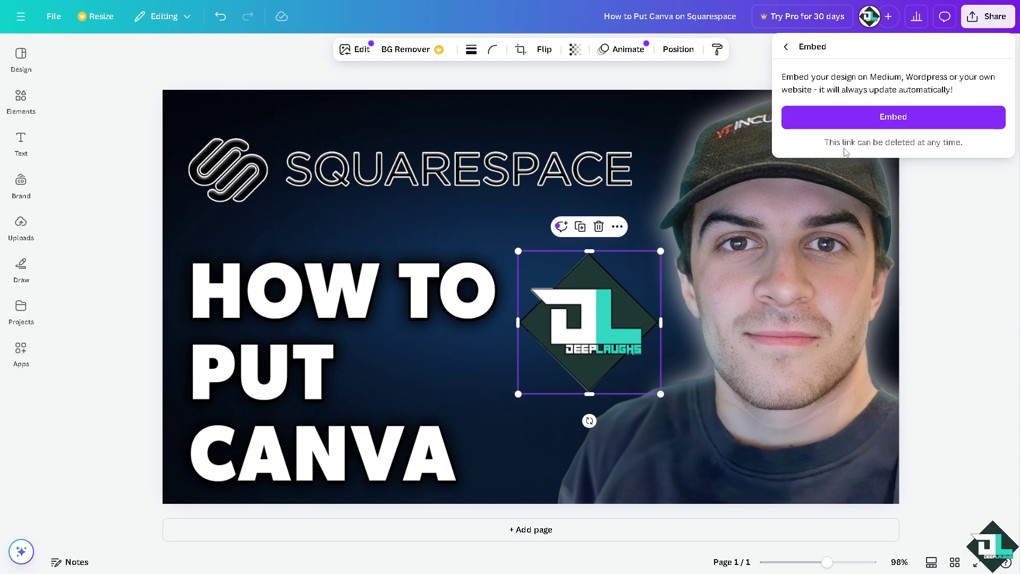
left_click(856, 114)
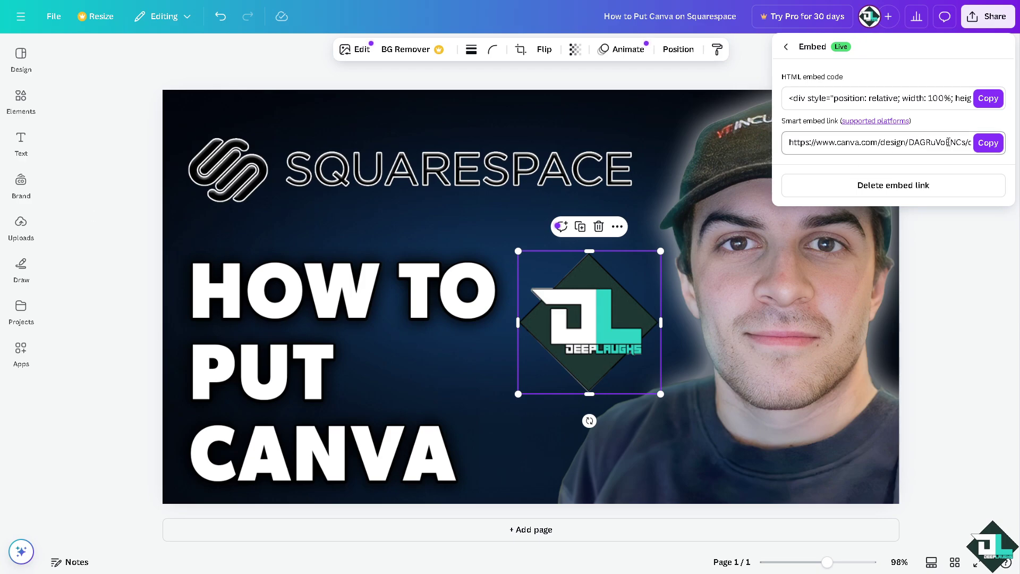
left_click(988, 98)
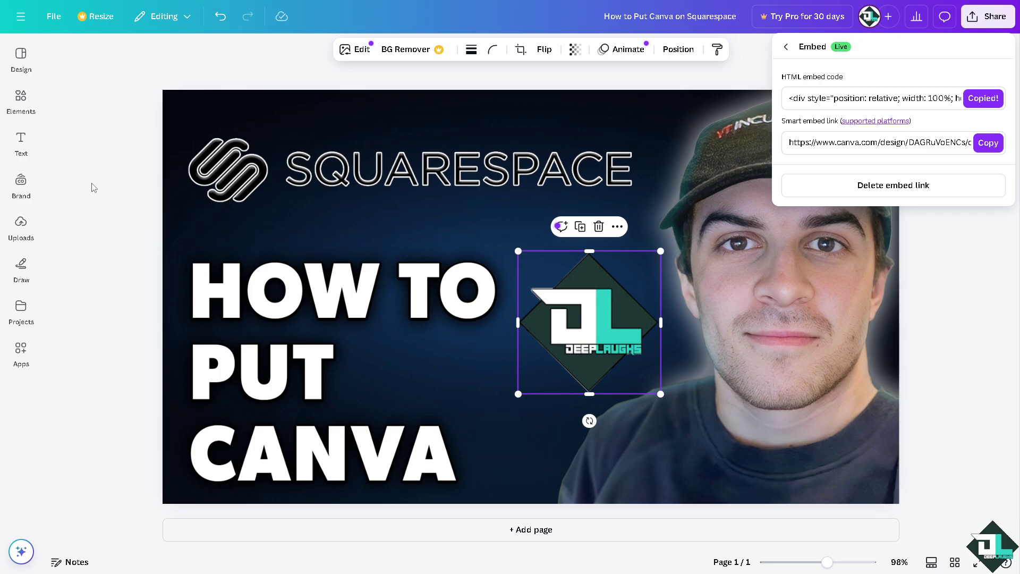
key("Escape")
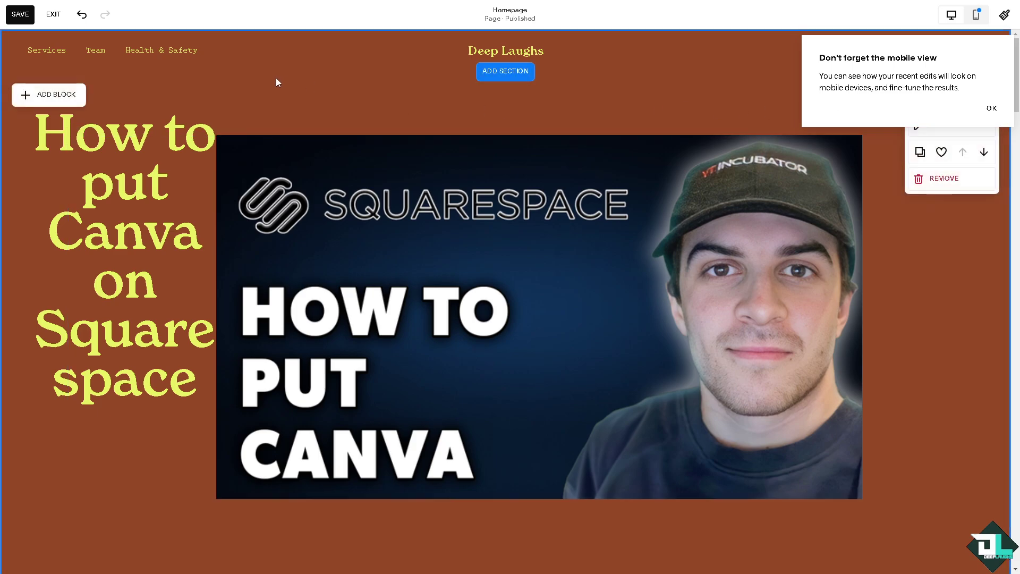
Insert an Embed block near the top-left of the homepage section.
mouse_move(278, 73)
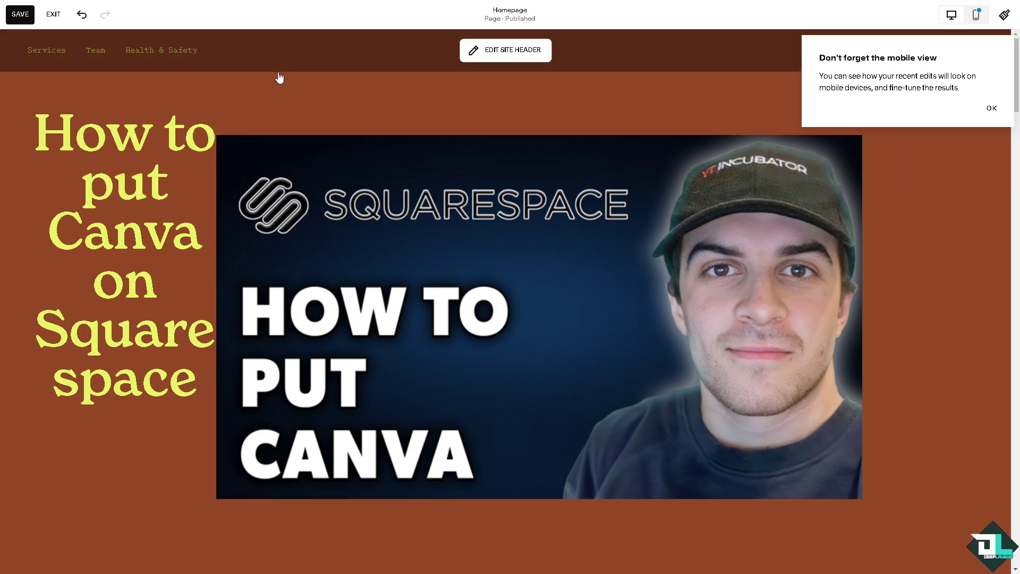
mouse_move(62, 97)
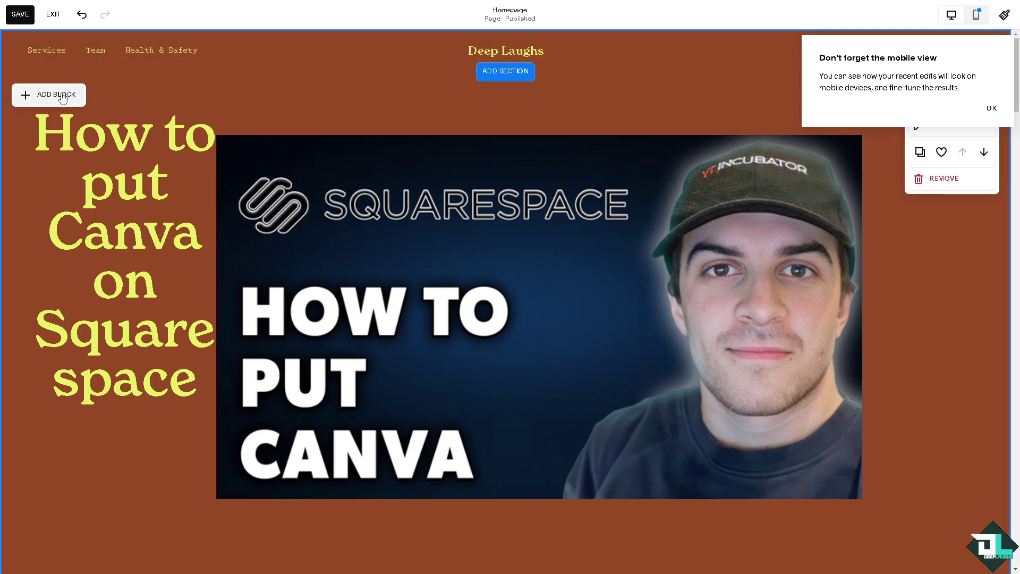
left_click(62, 95)
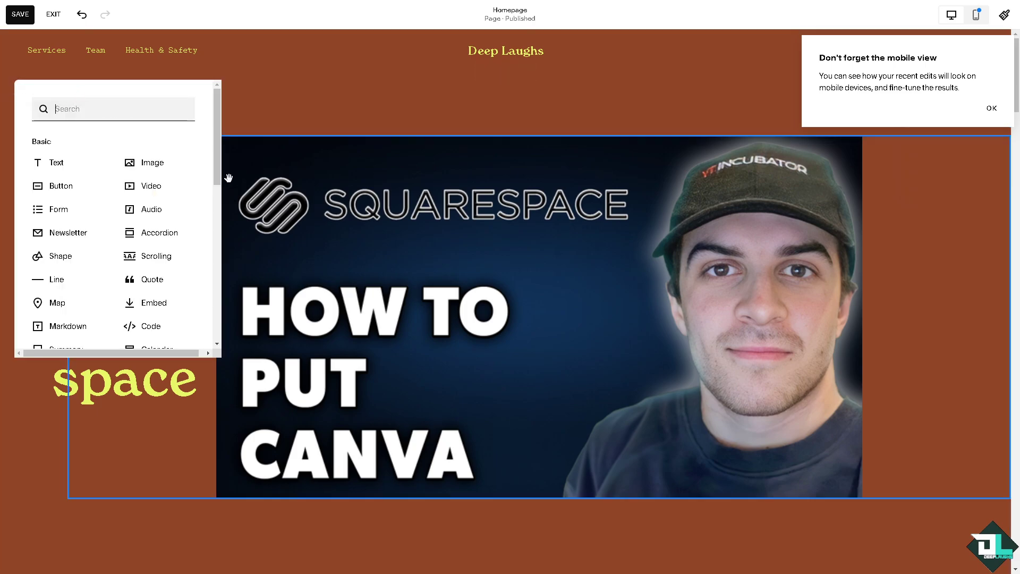
left_click(151, 312)
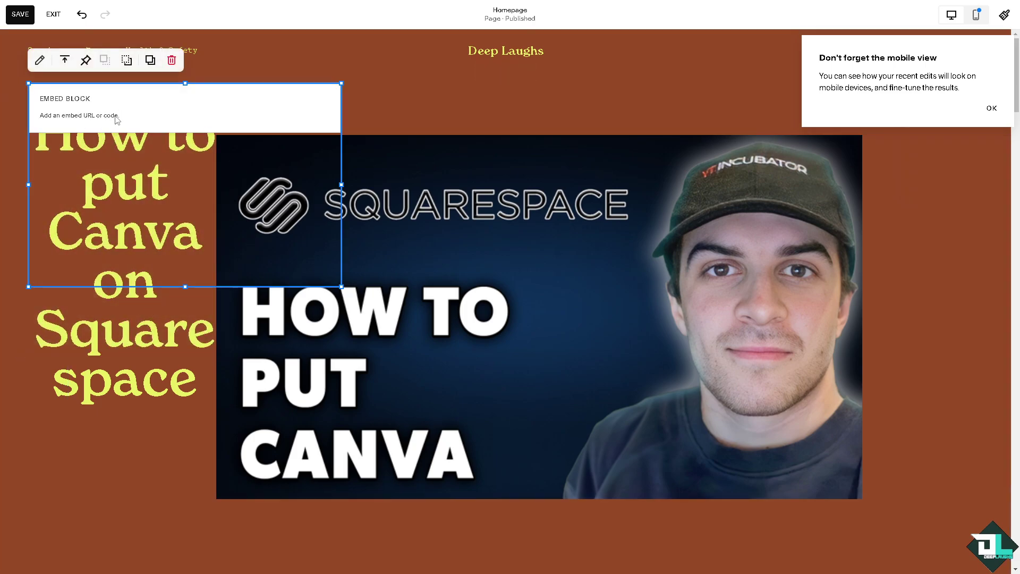
Paste the Canva HTML code into the embed block and enable a custom featured image.
left_click(79, 123)
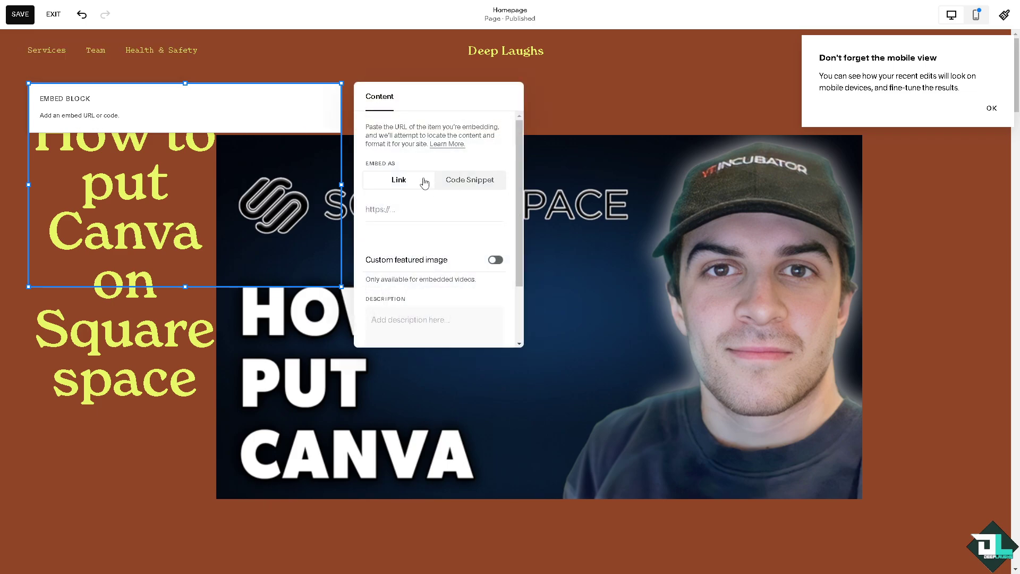
left_click(398, 207)
key("ctrl+v")
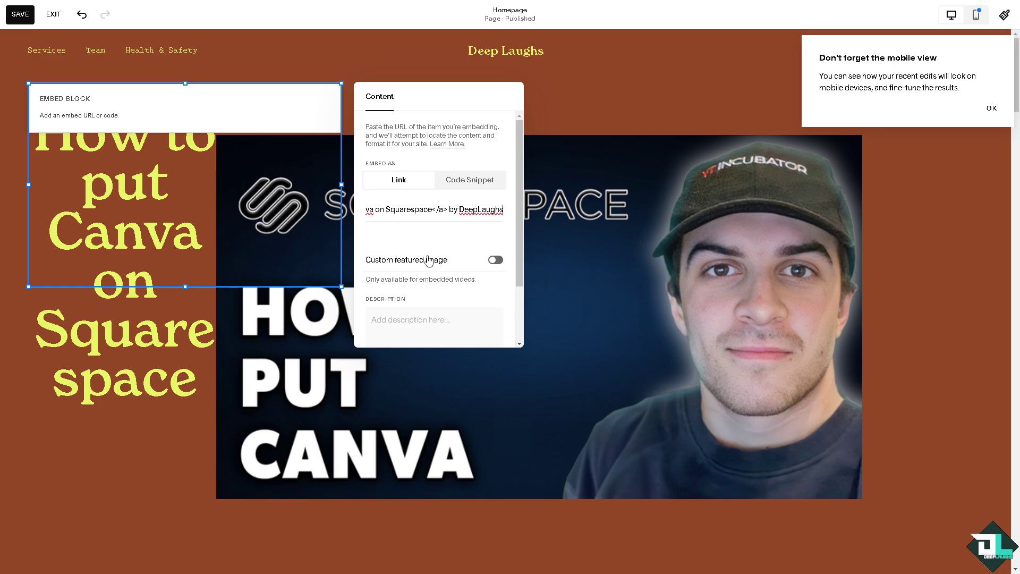
left_click(497, 260)
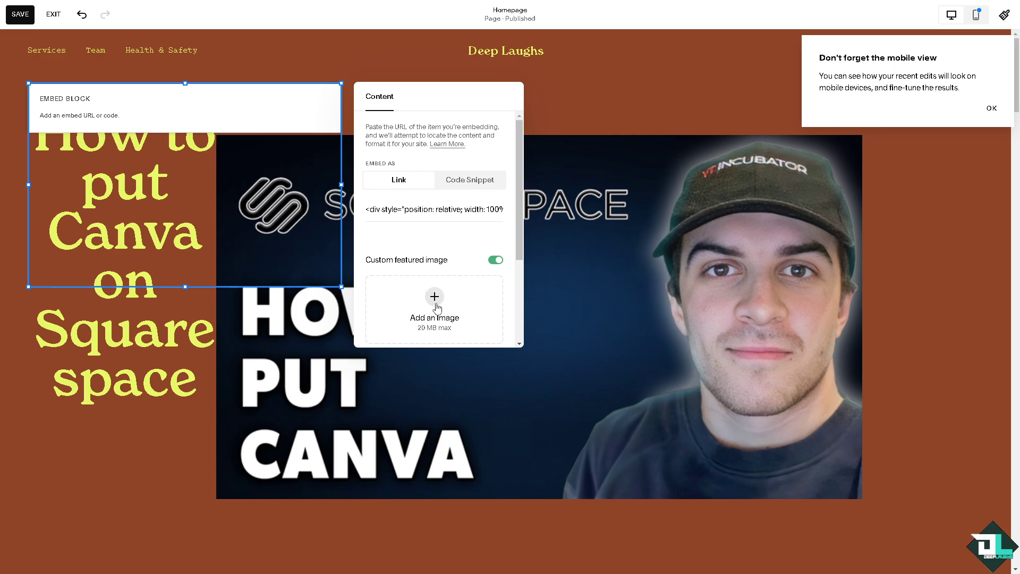
left_click(467, 312)
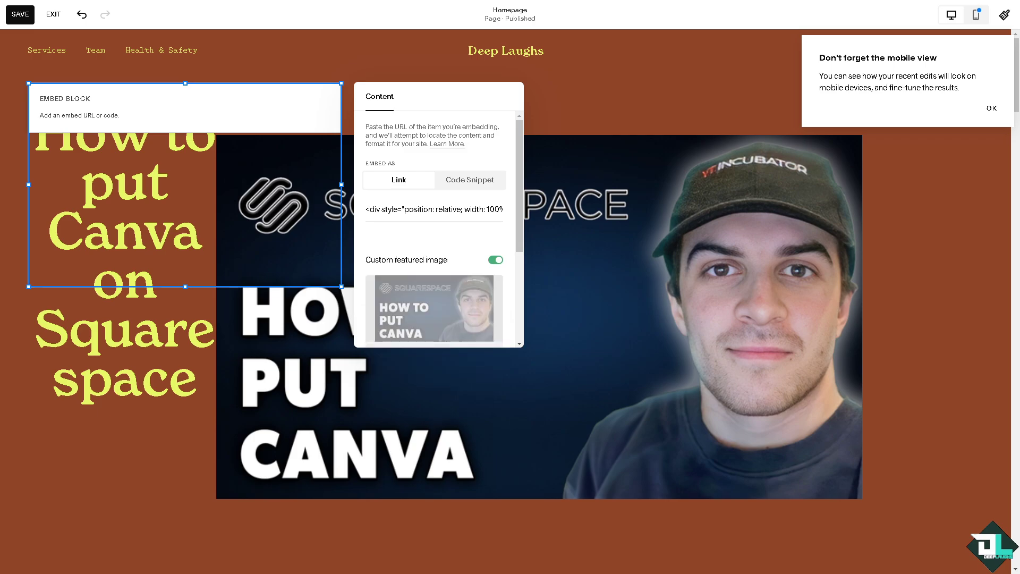
Add the description 'How to Put Canva on Squarespace' with 'Canva' bolded, then close the settings.
scroll(436, 257, "down", 3)
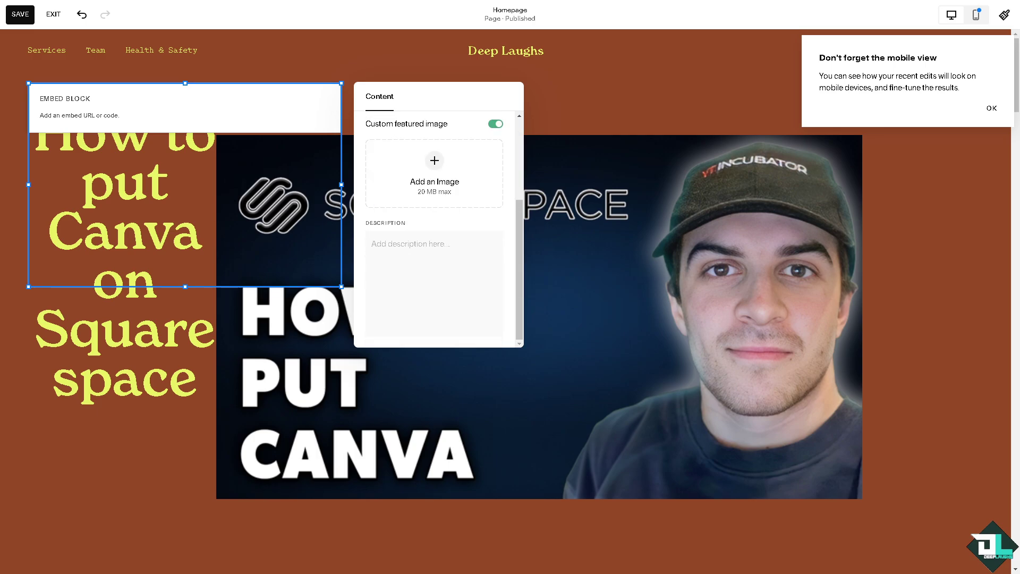
left_click(436, 246)
key("ctrl+v")
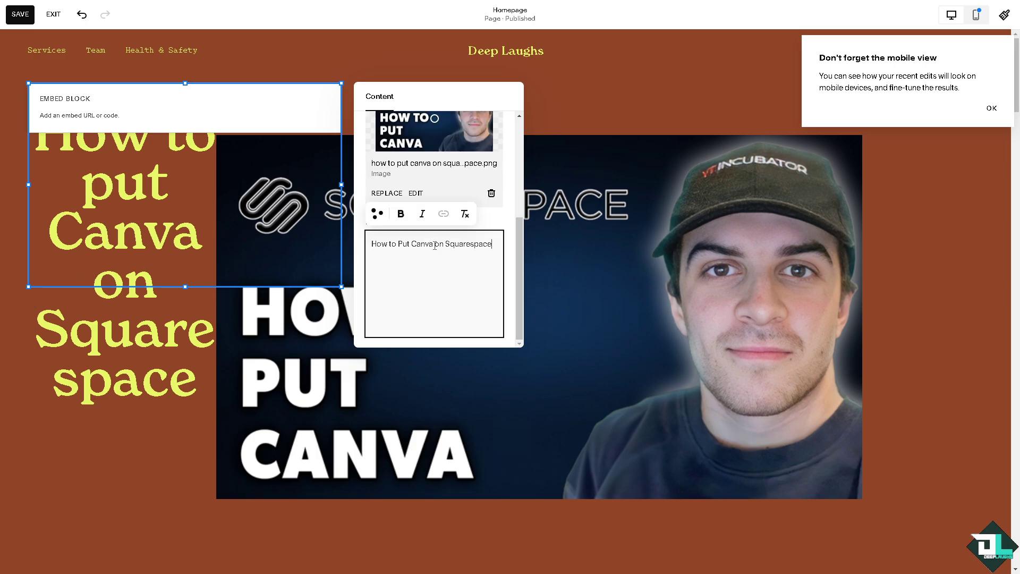
double_click(432, 244)
left_click(400, 214)
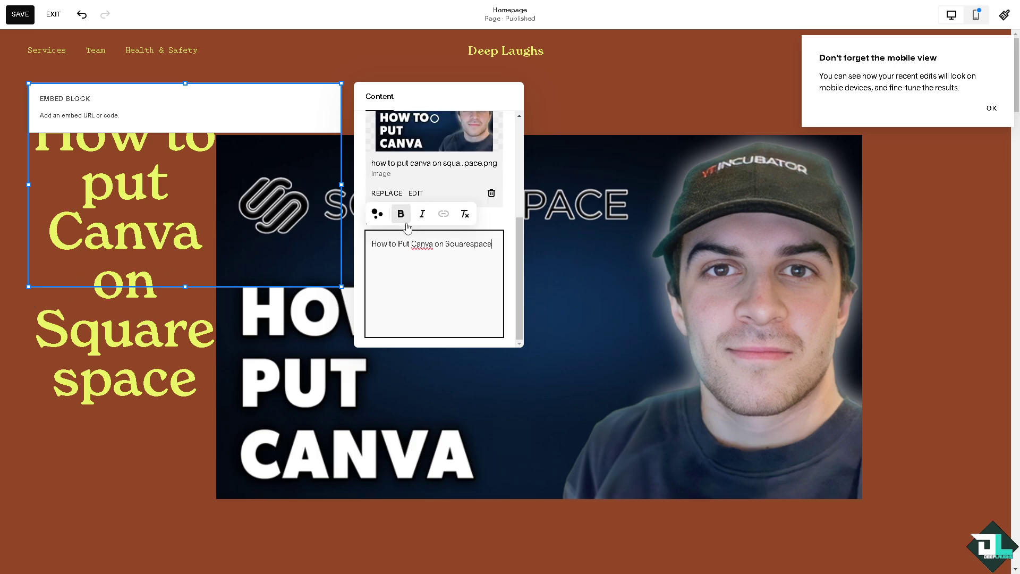
triple_click(429, 264)
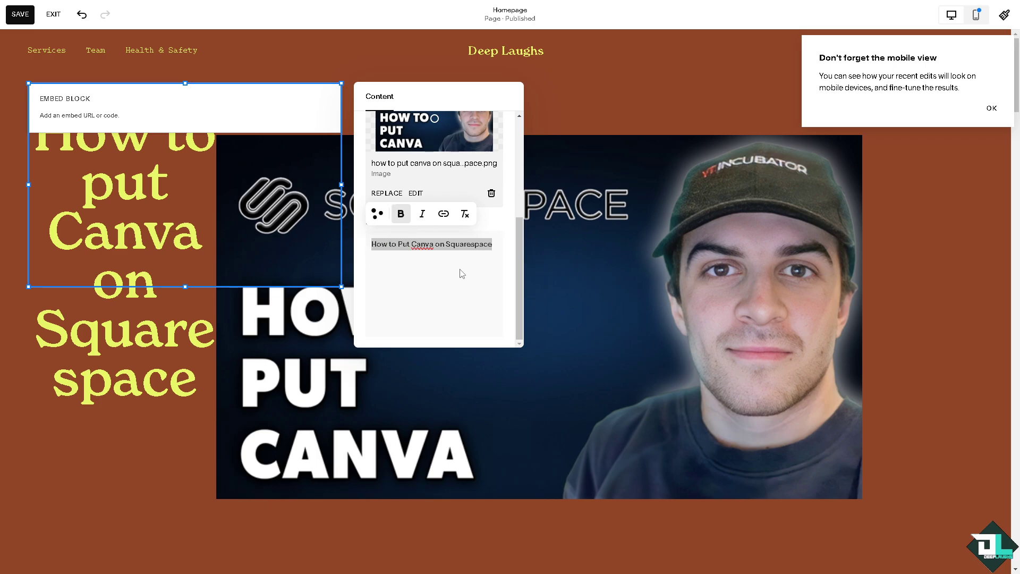
scroll(469, 268, "up", 4)
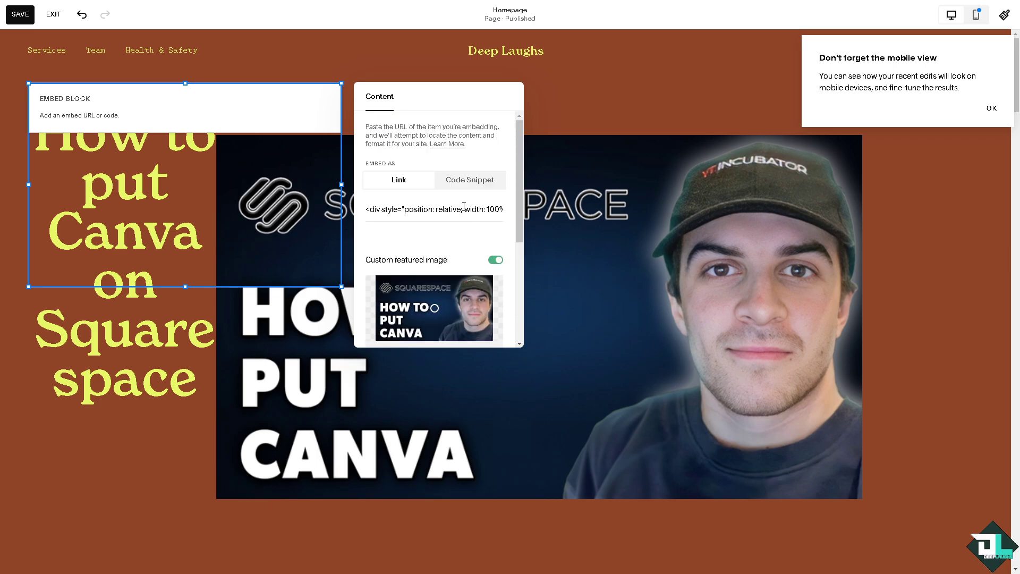
left_click(586, 110)
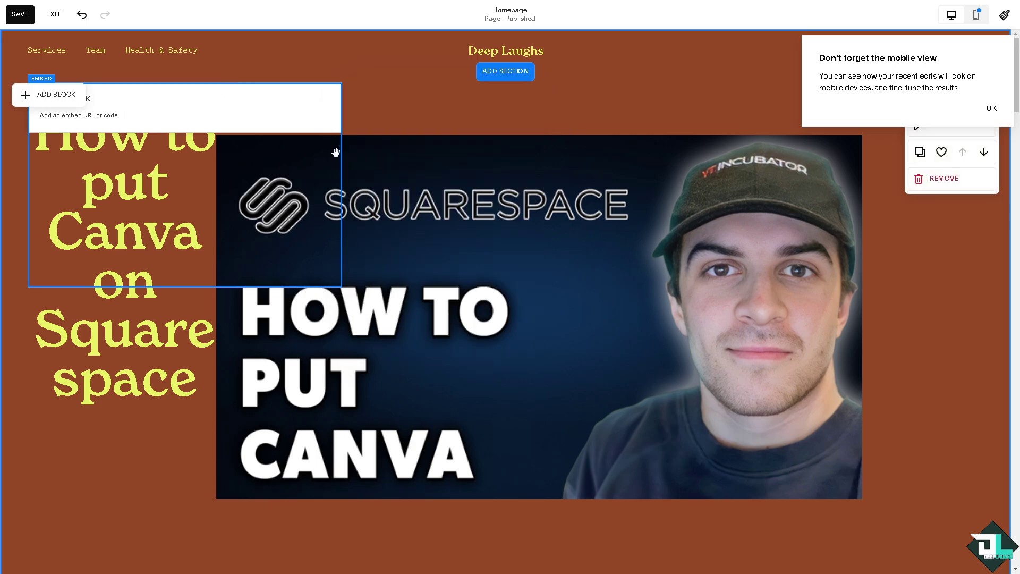